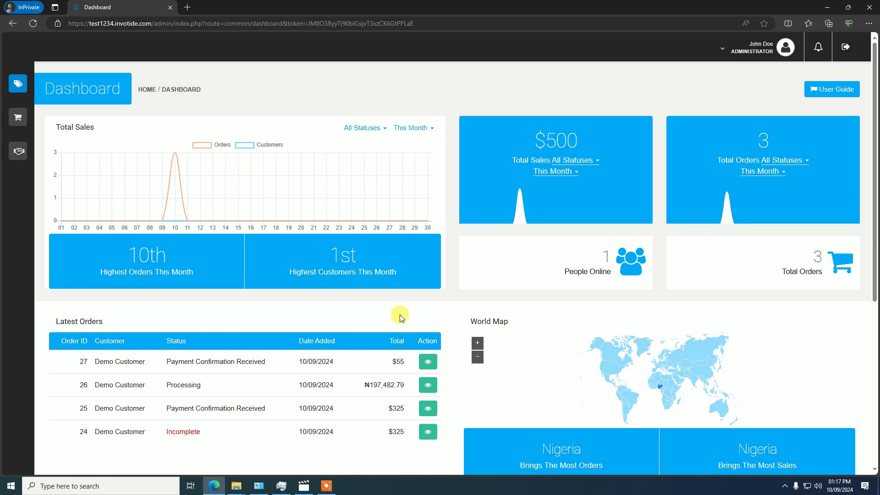
# Open the store's Modules settings page and show the modules in the Marketing And Conversion category.
pyautogui.moveTo(23, 82)
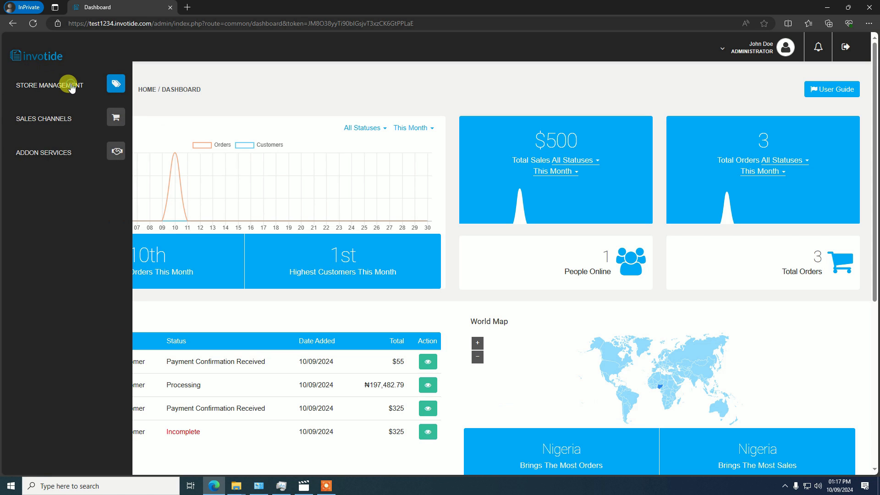
pyautogui.click(70, 86)
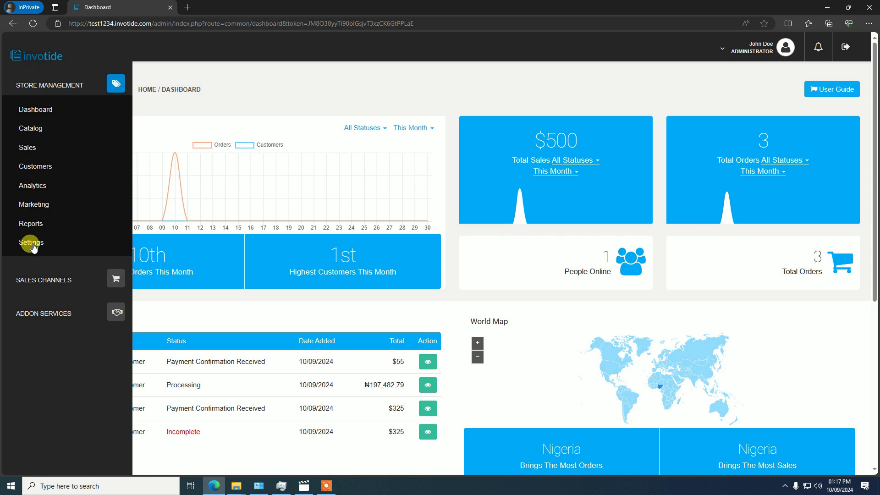
pyautogui.click(32, 244)
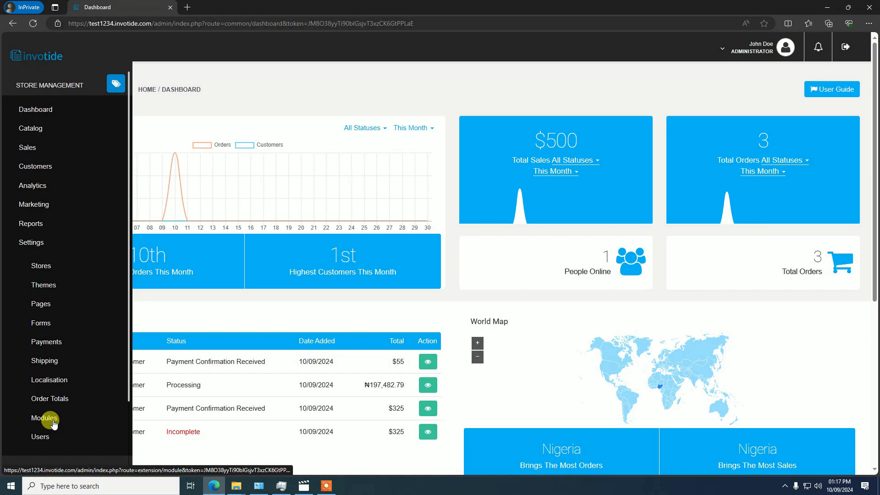
pyautogui.click(46, 418)
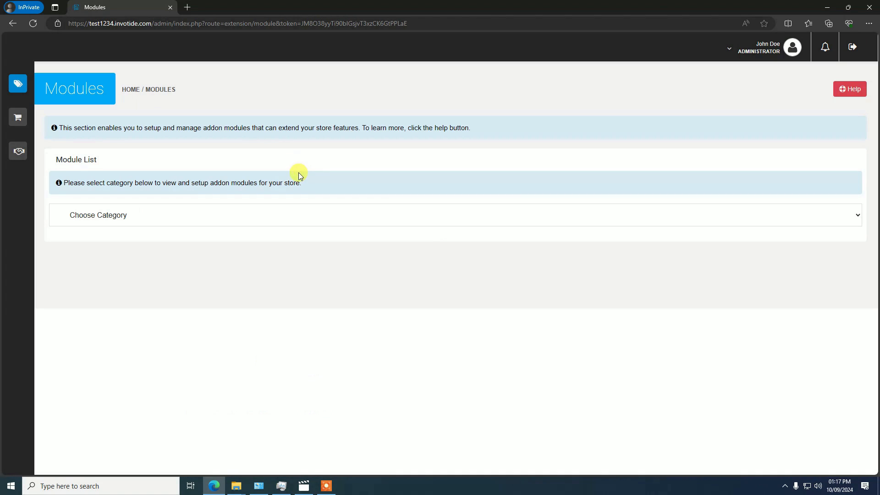
pyautogui.click(169, 221)
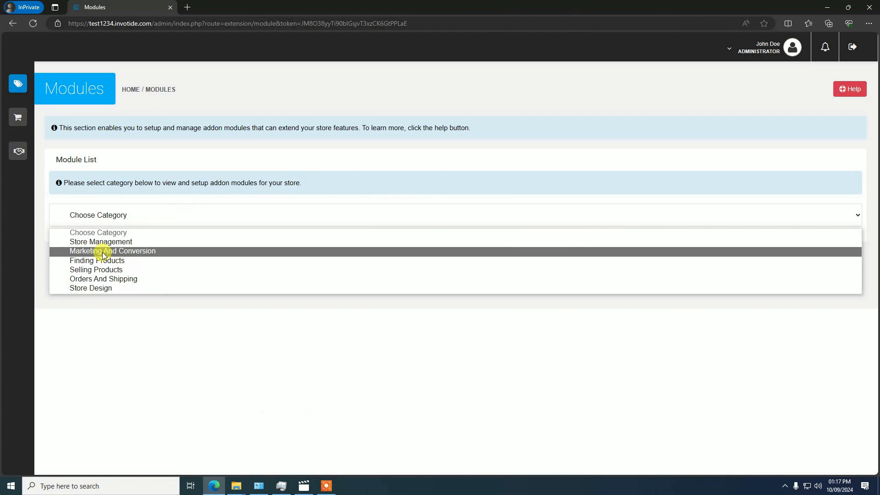
pyautogui.click(152, 252)
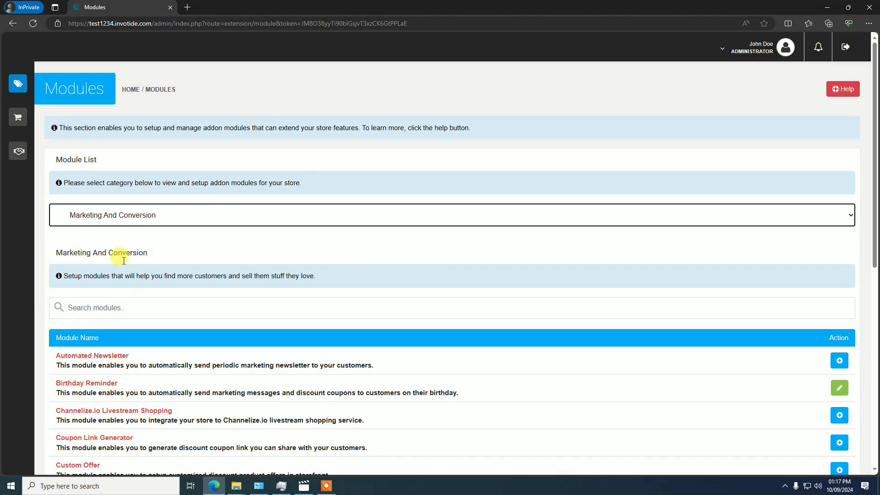
# Search the modules for "birthday reminder" and open the Birthday Reminder module for editing.
pyautogui.click(130, 306)
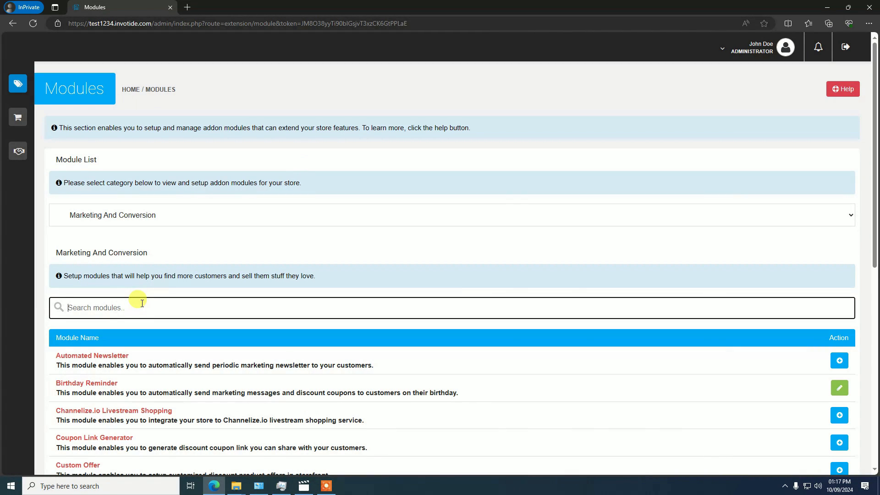
pyautogui.write('birth')
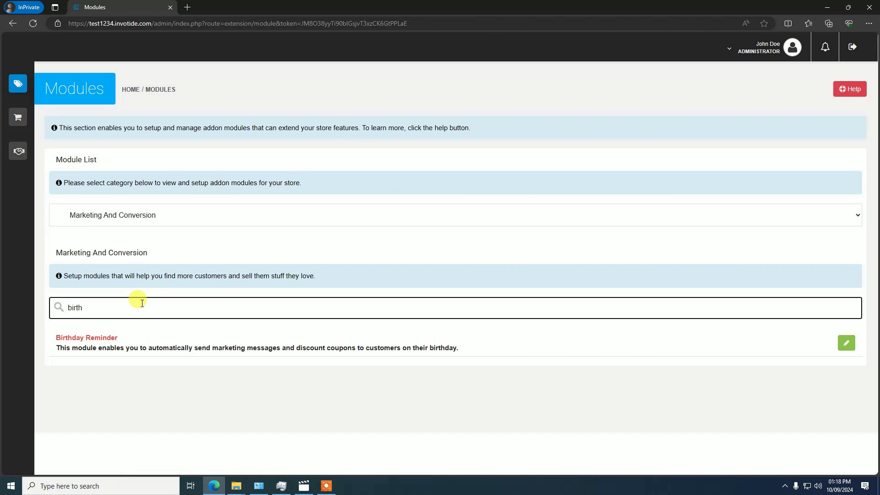
pyautogui.press('BackSpace')
pyautogui.press('BackSpace')
pyautogui.press('BackSpace')
pyautogui.press('BackSpace')
pyautogui.write('bi')
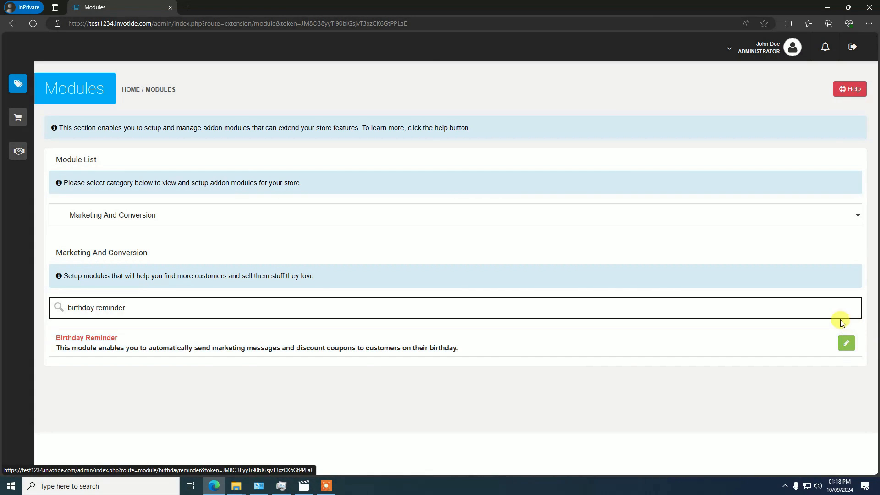
pyautogui.click(848, 344)
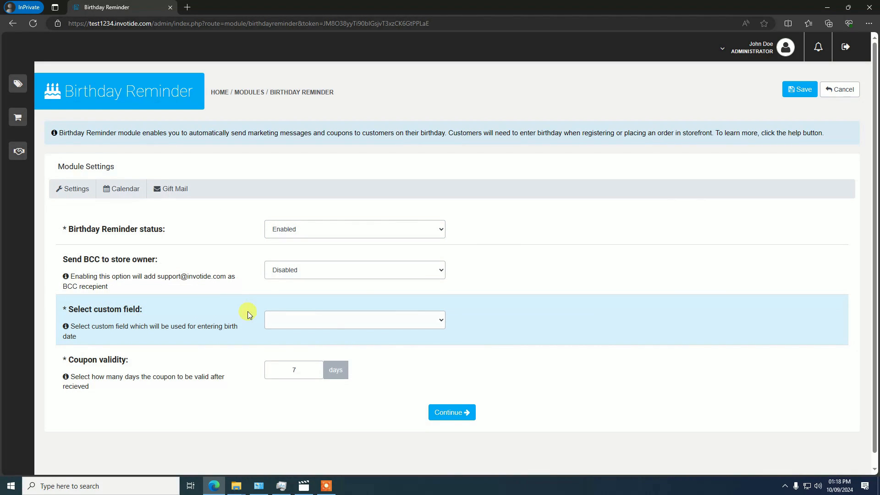
# Check which custom fields the Birthday Reminder settings offer for entering the birth date.
pyautogui.click(338, 325)
pyautogui.click(232, 316)
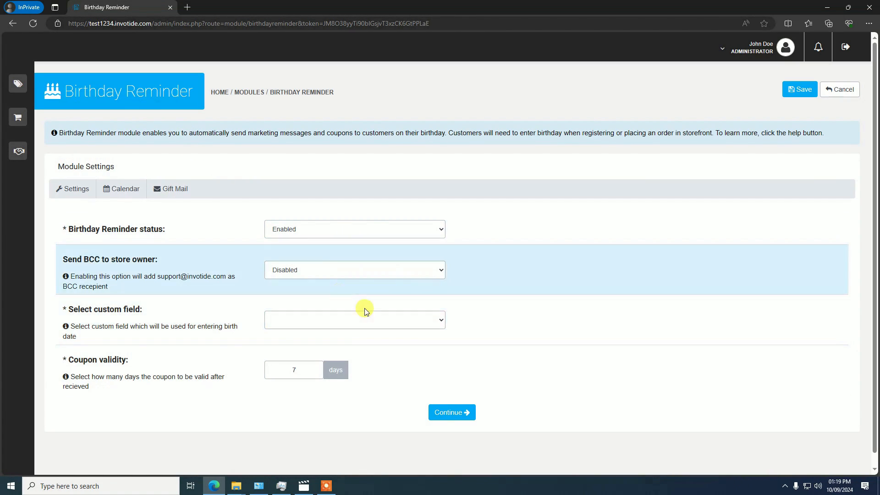
pyautogui.click(374, 325)
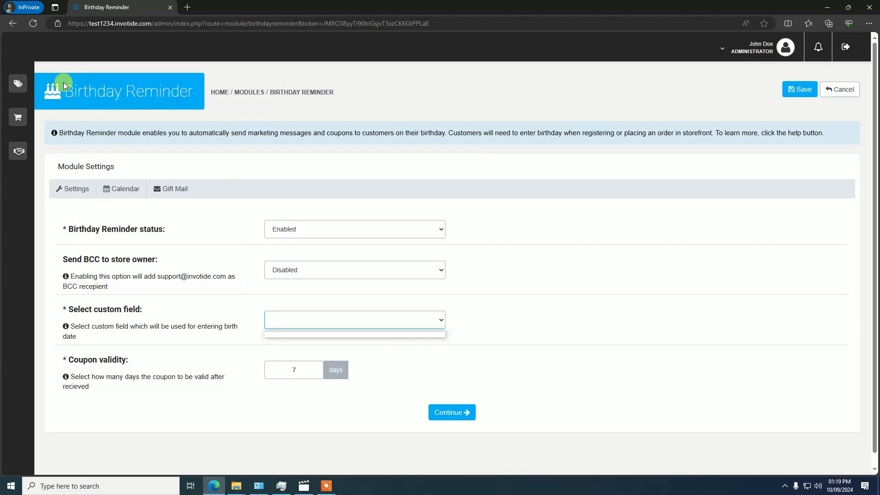
# Go to the Custom Fields page in the store's customer management.
pyautogui.moveTo(19, 85)
pyautogui.click(48, 90)
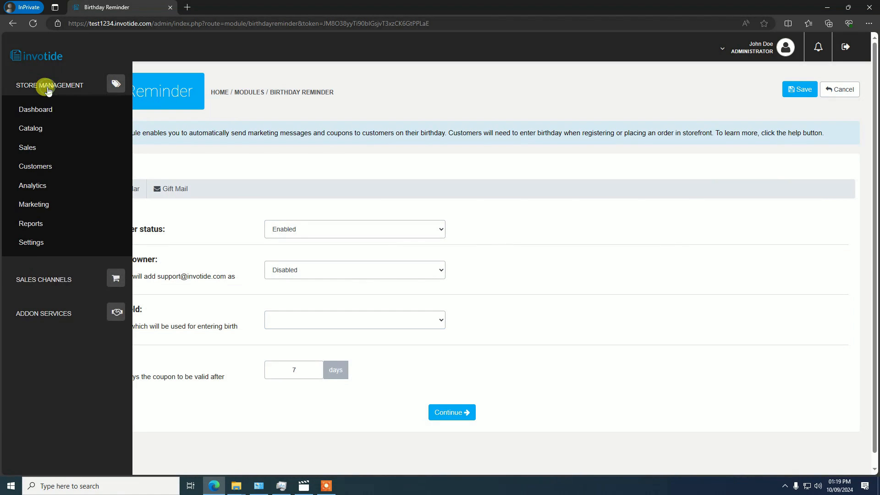
pyautogui.click(43, 87)
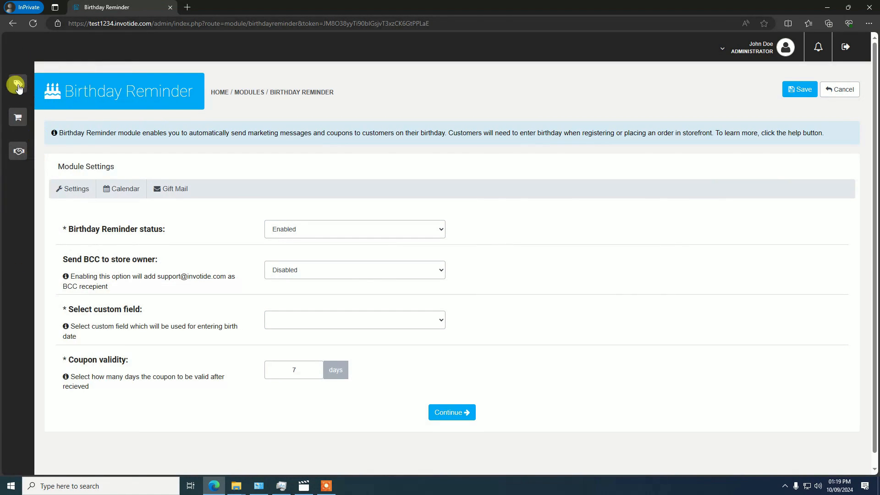
pyautogui.click(17, 84)
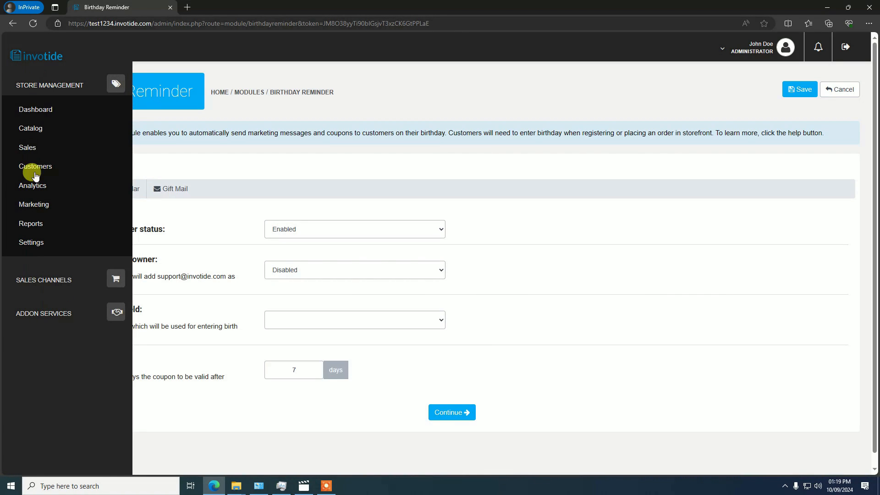
pyautogui.click(39, 171)
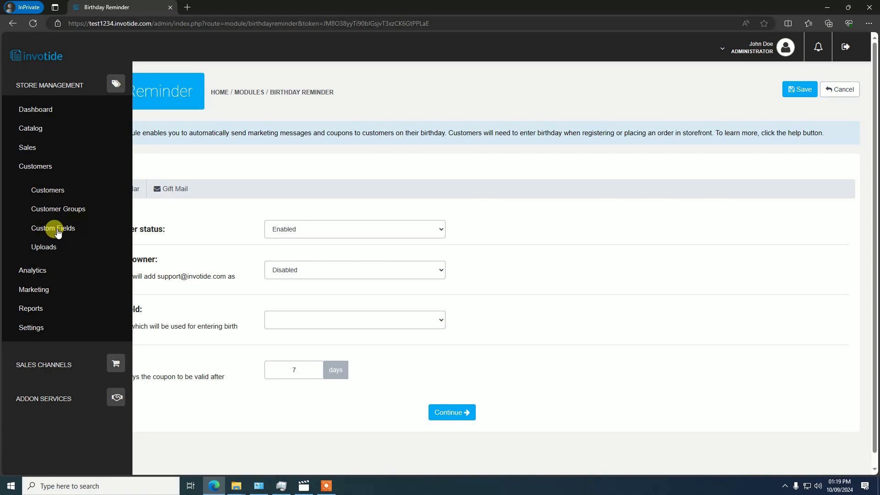
pyautogui.click(56, 232)
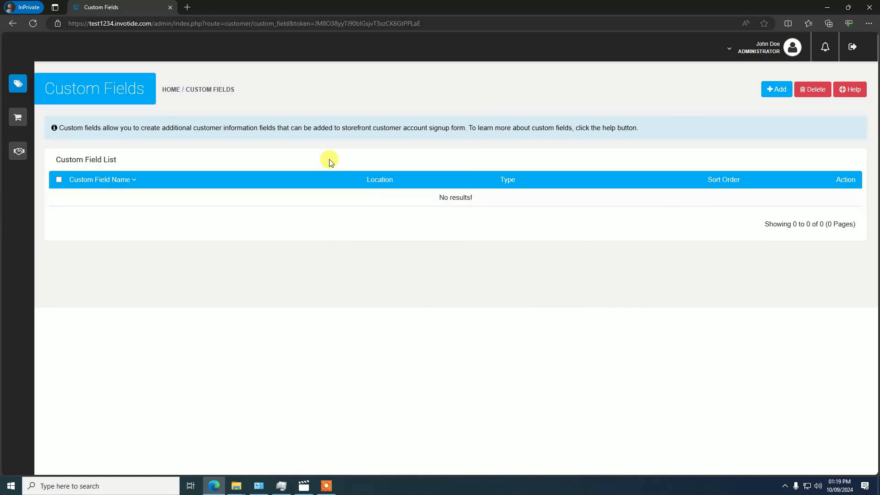
# Add a new custom field named "Birthday" with its location set to Account.
pyautogui.click(778, 94)
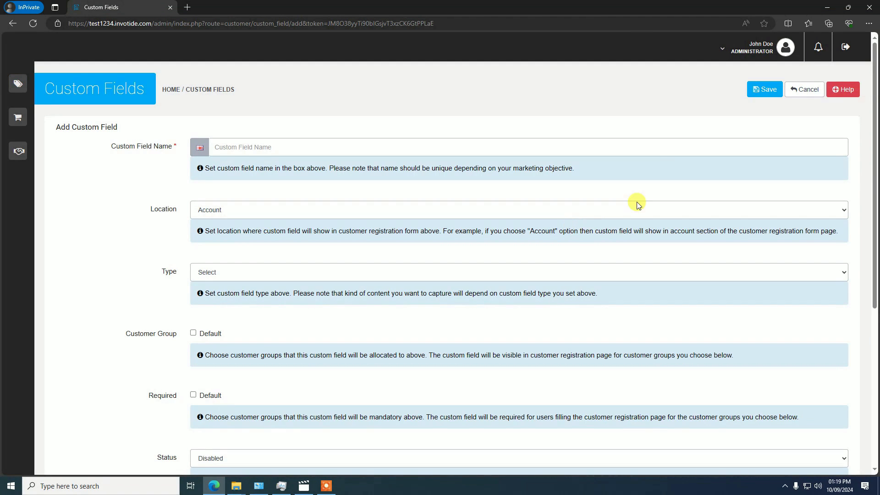
pyautogui.click(349, 147)
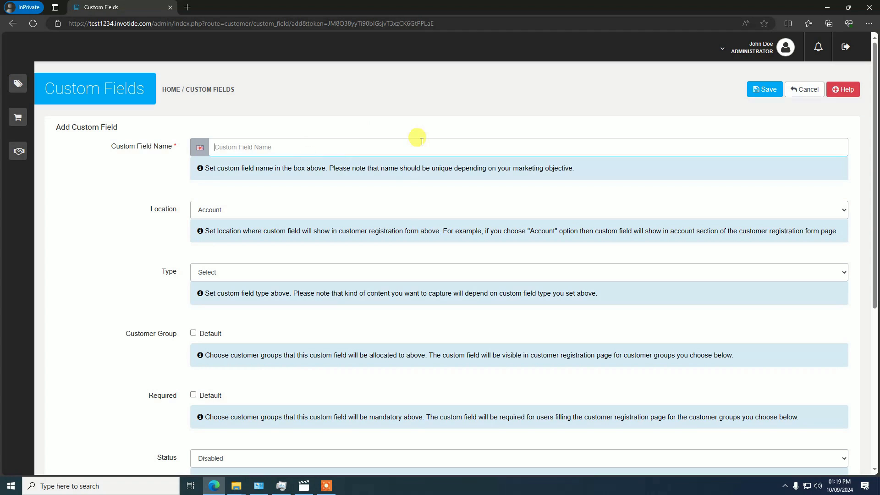
pyautogui.write('Birthday')
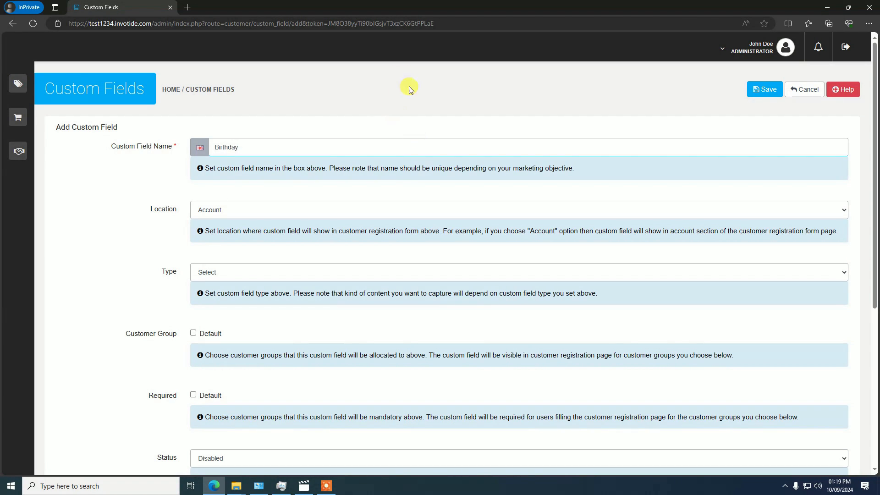
pyautogui.click(240, 216)
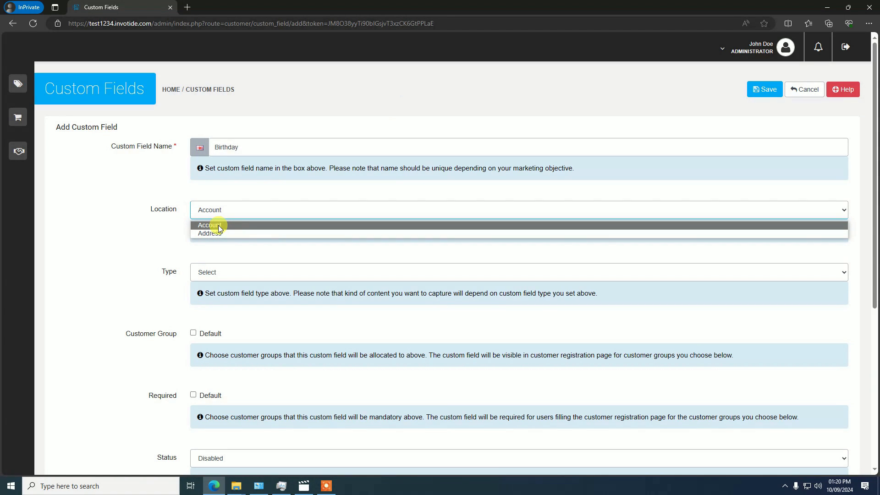
pyautogui.doubleClick(219, 225)
pyautogui.click(172, 225)
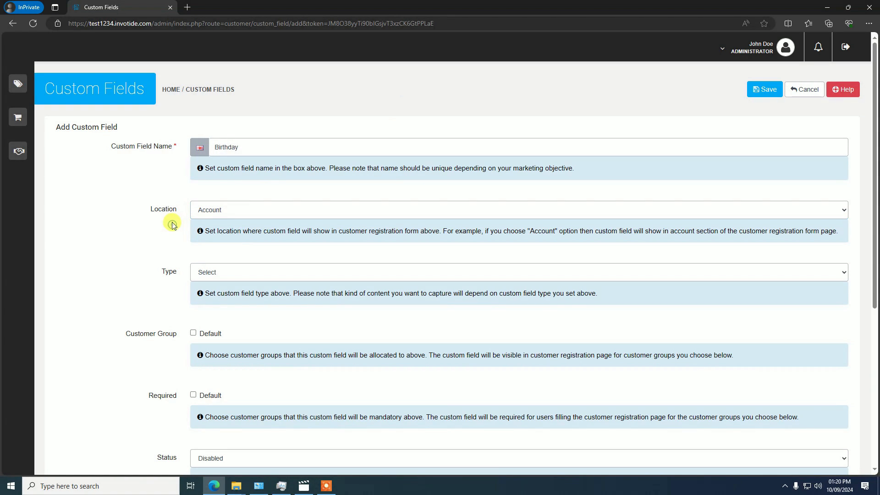
# Set the custom field's type to Date and its value to "Birthday".
pyautogui.click(215, 273)
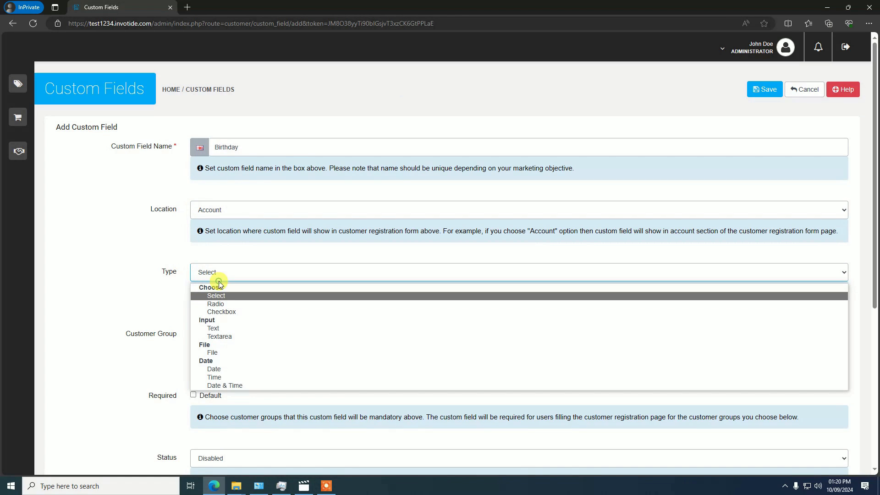
pyautogui.click(225, 368)
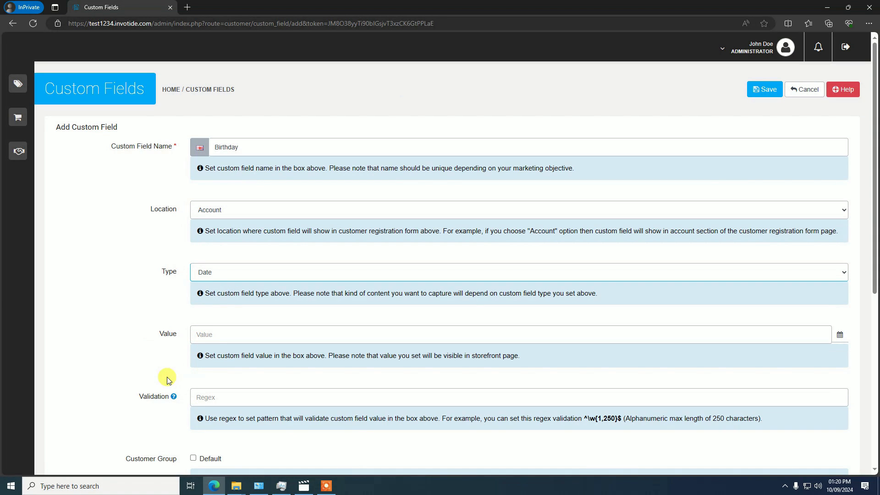
pyautogui.scroll(-4, 167, 379)
pyautogui.scroll(3, 167, 380)
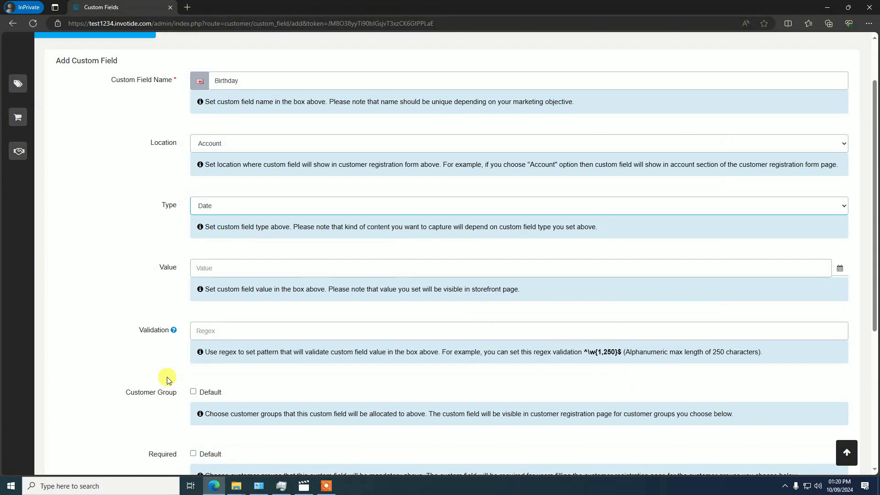
pyautogui.click(247, 270)
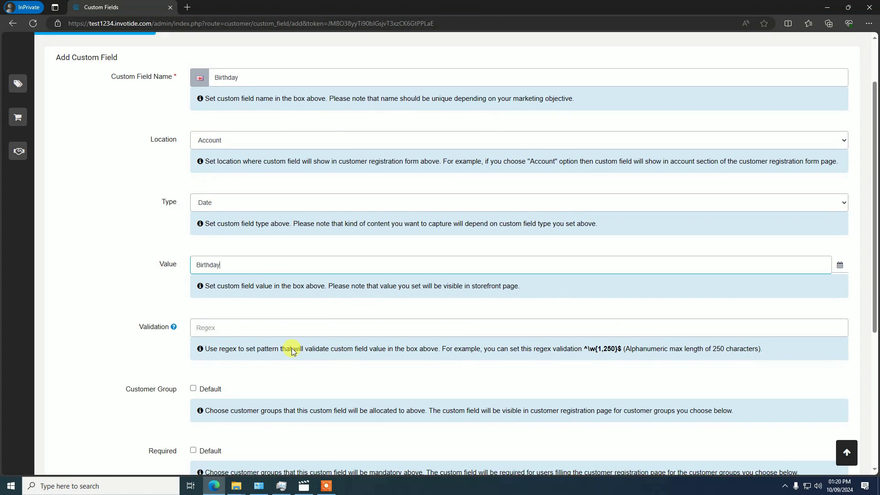
# Assign the custom field to the Default customer group and make it required for that group.
pyautogui.scroll(-3, 293, 349)
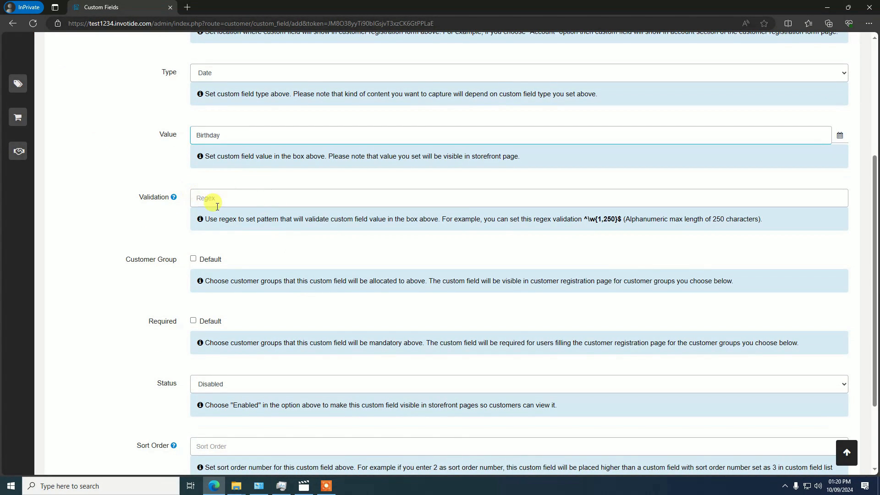
pyautogui.click(210, 260)
pyautogui.scroll(-3, 308, 301)
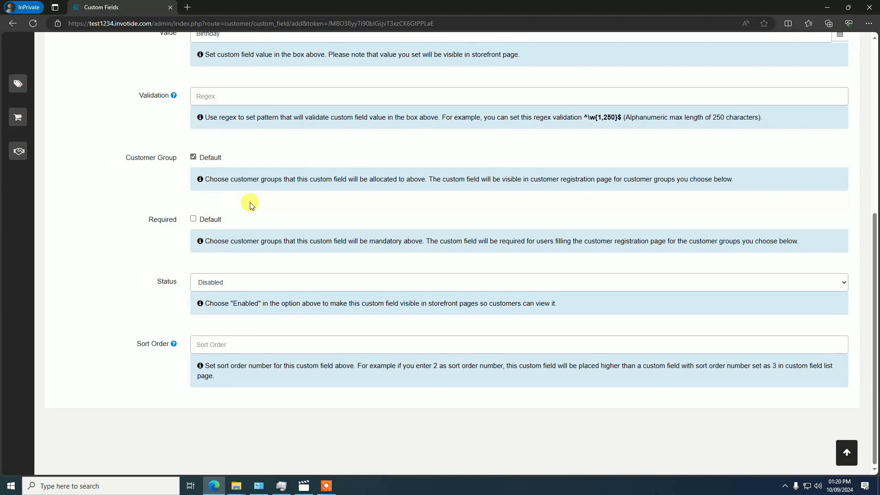
pyautogui.click(194, 221)
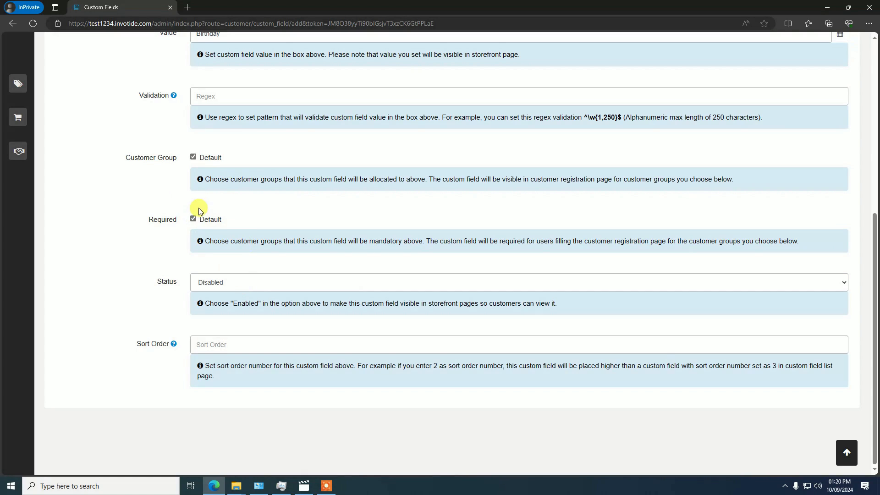
# Save the custom field with its status set to Enabled and its sort order set to 1.
pyautogui.click(212, 283)
pyautogui.click(210, 296)
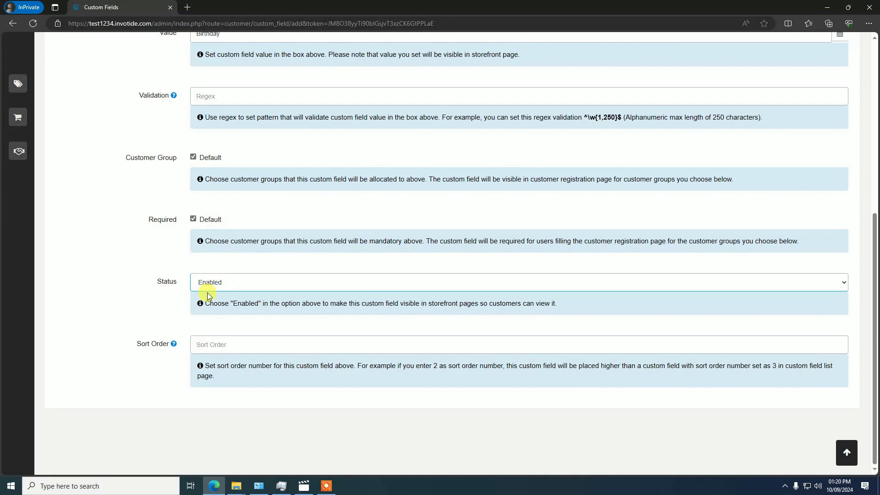
pyautogui.click(230, 351)
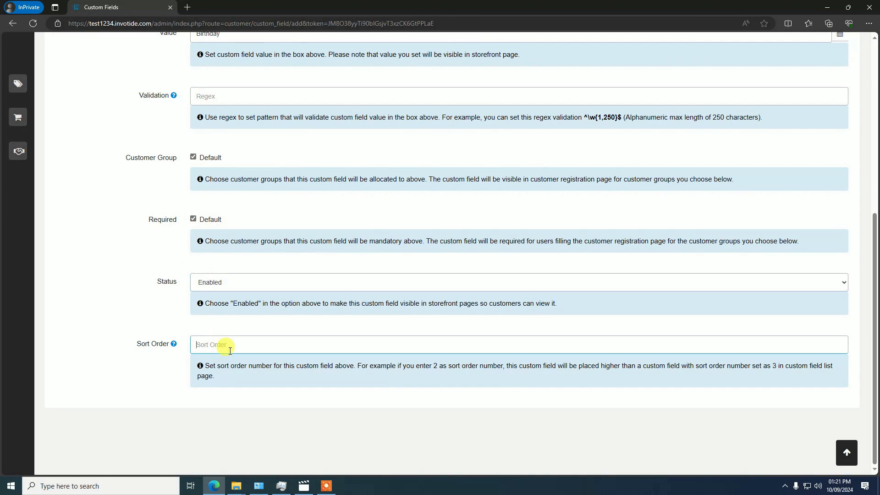
pyautogui.write('1')
pyautogui.scroll(1, 266, 364)
pyautogui.scroll(6, 267, 364)
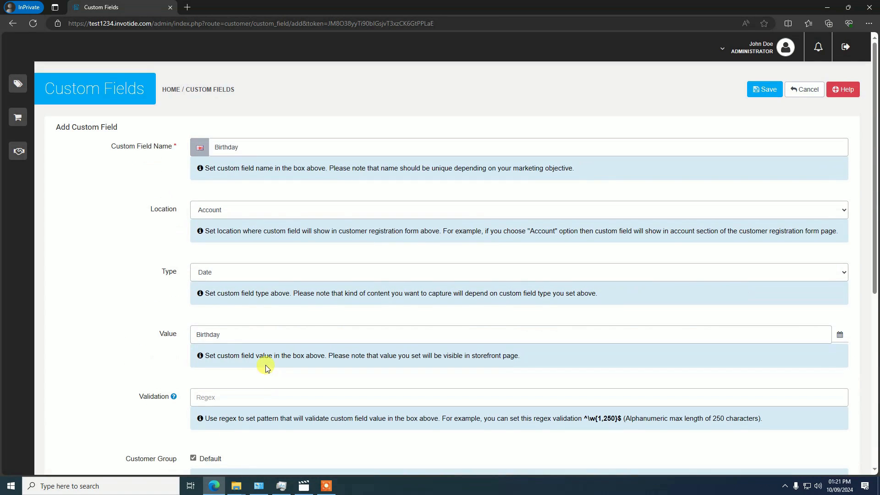
pyautogui.click(758, 91)
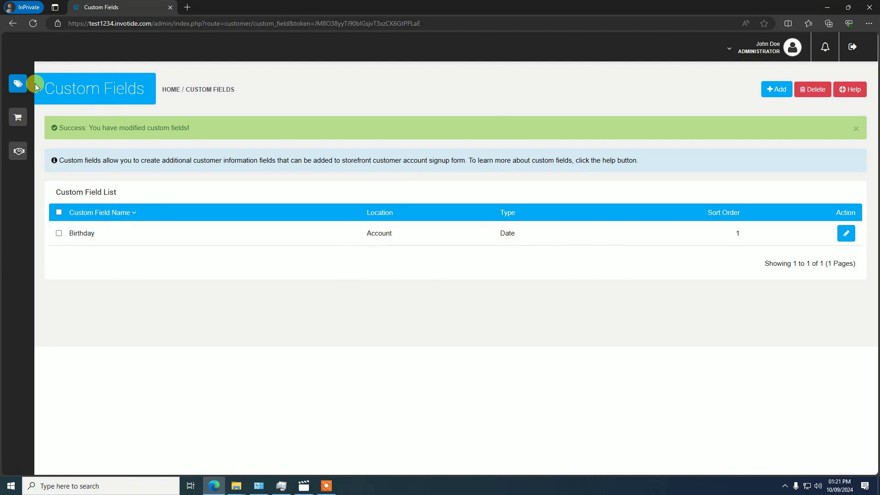
# Open the Birthday Reminder module's settings from the Marketing And Conversion category of the store's modules.
pyautogui.moveTo(27, 88)
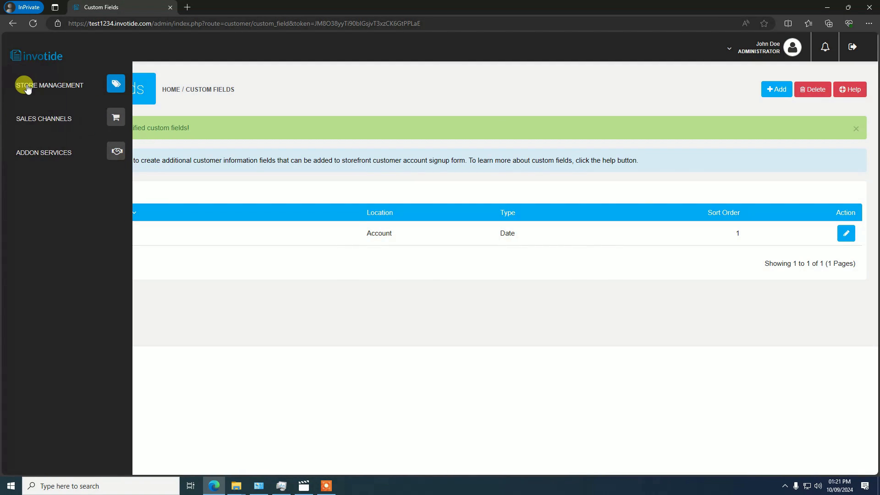
pyautogui.click(62, 89)
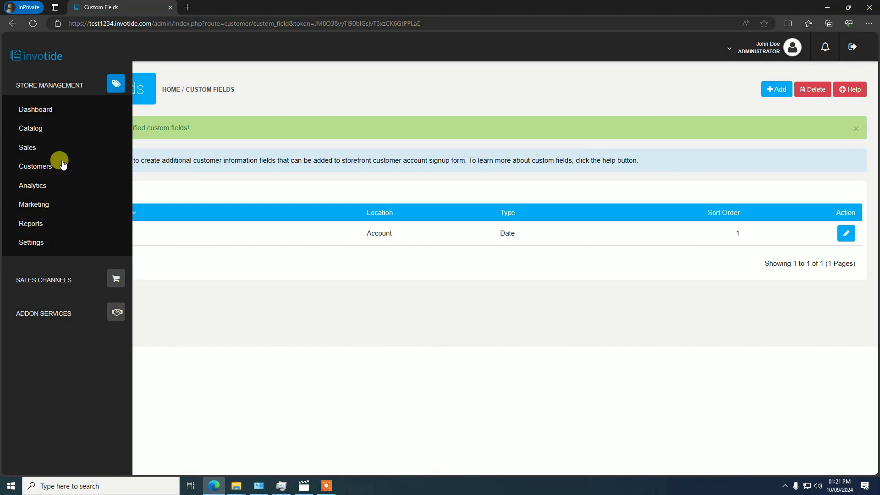
pyautogui.click(26, 243)
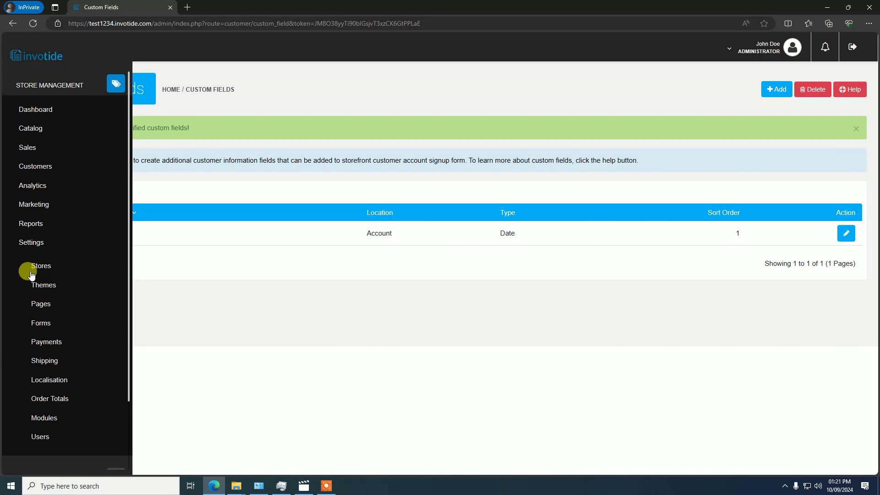
pyautogui.click(45, 418)
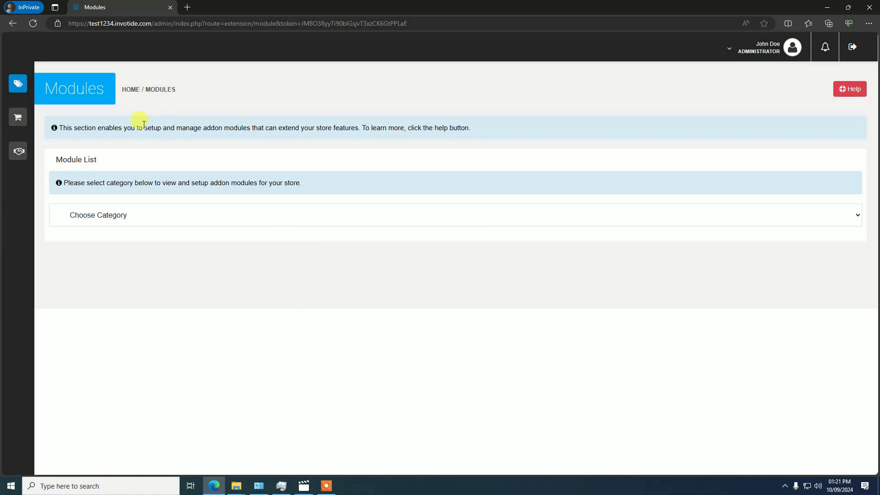
pyautogui.click(190, 215)
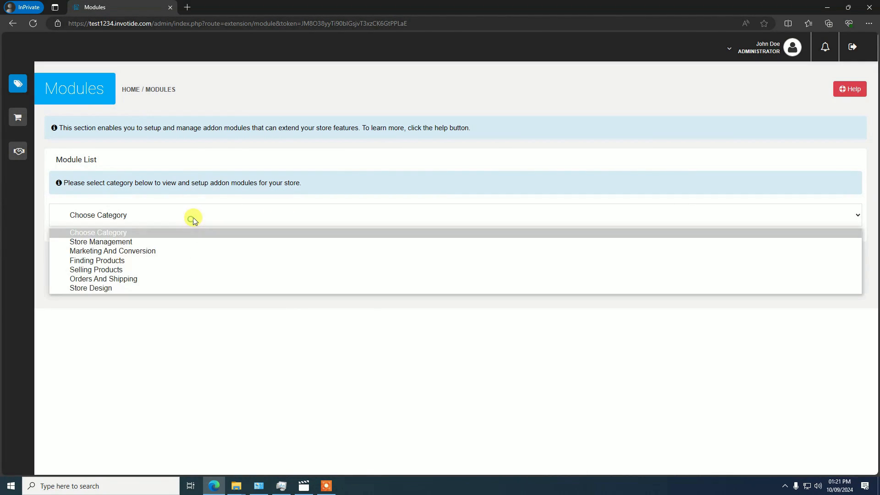
pyautogui.click(142, 253)
pyautogui.scroll(-2, 153, 303)
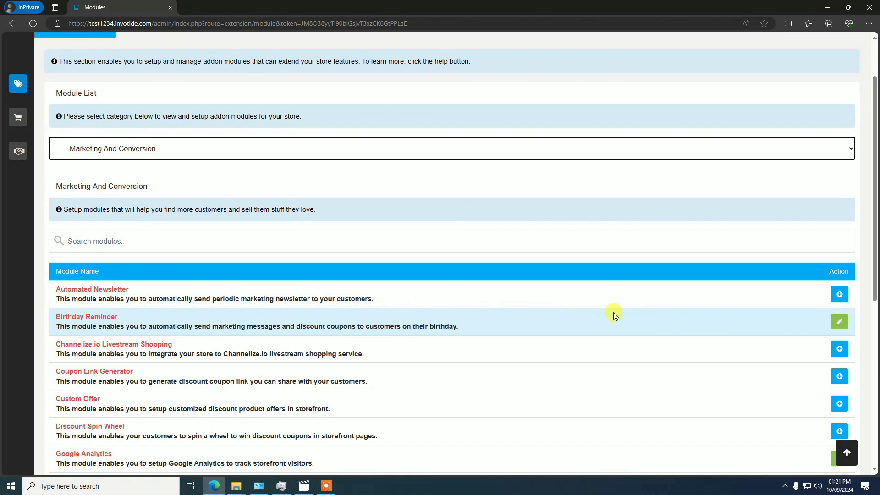
pyautogui.click(842, 324)
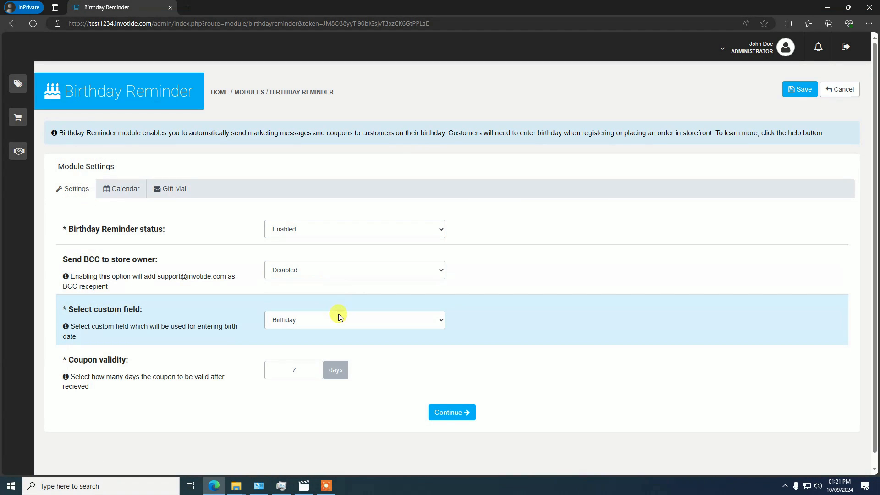
# Select the Birthday custom field for the module, and enable both the Birthday Reminder status and sending BCC to the store owner.
pyautogui.click(315, 320)
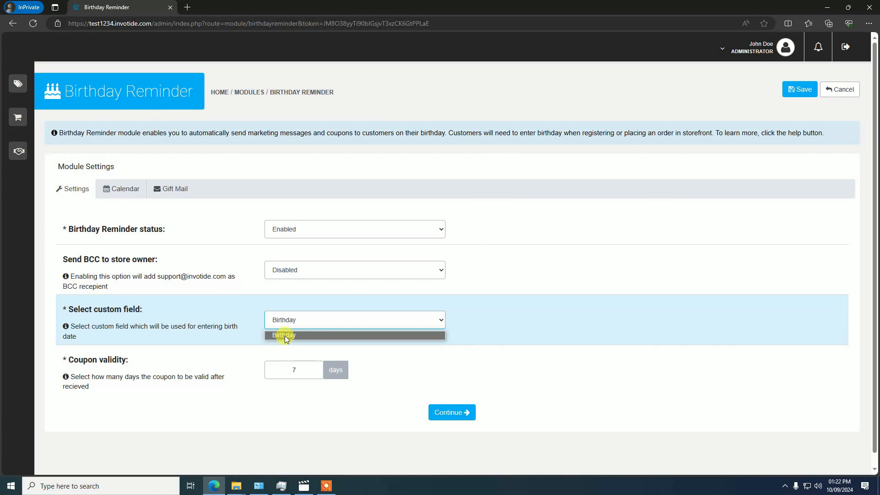
pyautogui.click(285, 336)
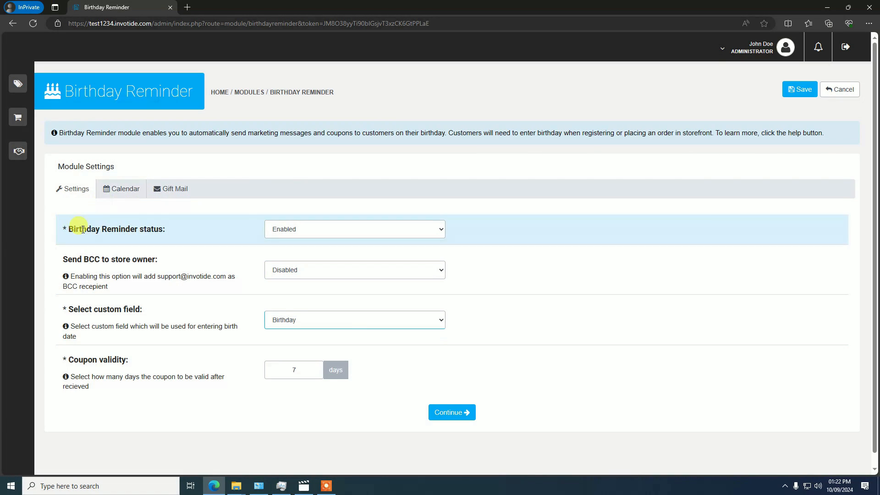
pyautogui.click(290, 229)
pyautogui.click(287, 243)
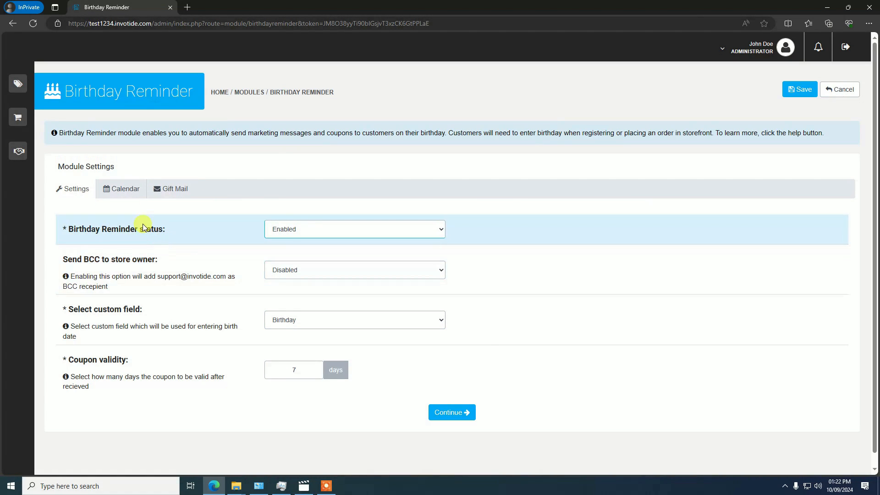
pyautogui.click(288, 271)
pyautogui.click(288, 285)
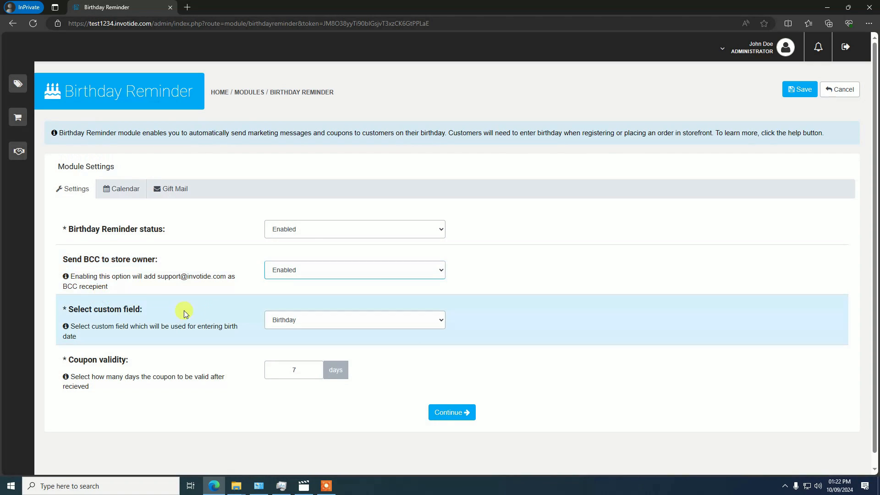
# Set the birthday coupon validity to 10 days.
pyautogui.scroll(-1, 235, 304)
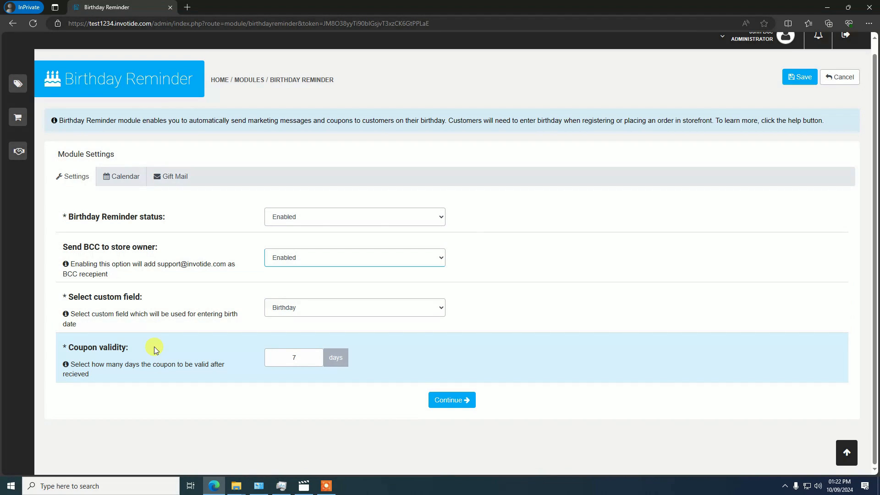
pyautogui.click(296, 357)
pyautogui.press('BackSpace')
pyautogui.write('10')
# Continue to the birthday calendar and examine customer birthdays for August 2024.
pyautogui.click(453, 400)
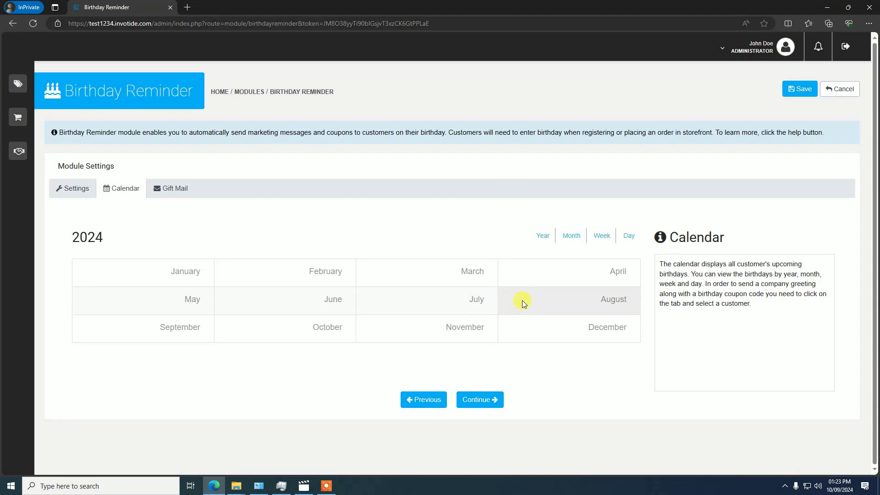
pyautogui.click(614, 303)
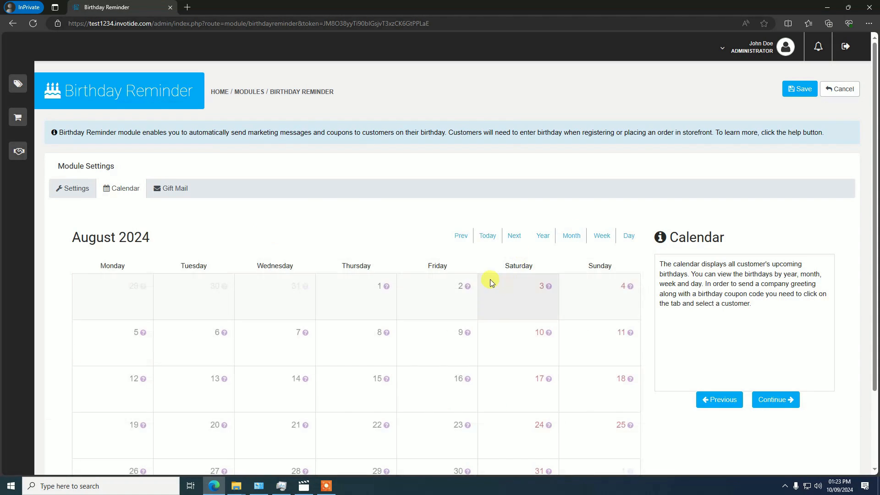
pyautogui.scroll(-3, 442, 364)
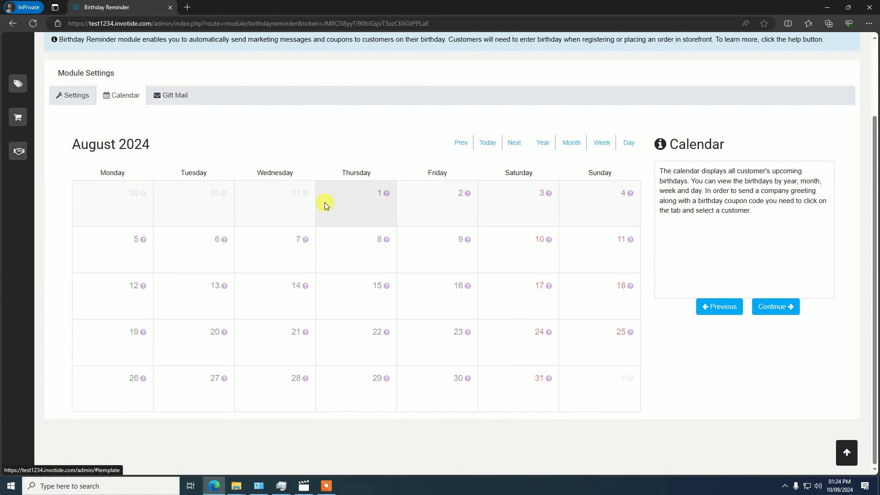
# Continue to the gift mail settings and set the type of discount to Percentage.
pyautogui.click(759, 306)
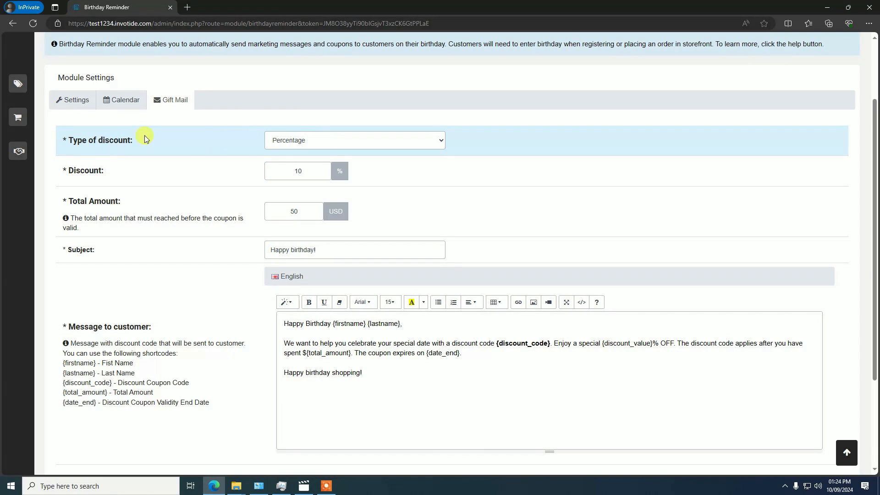
pyautogui.click(292, 140)
pyautogui.click(293, 164)
pyautogui.click(293, 140)
pyautogui.click(293, 155)
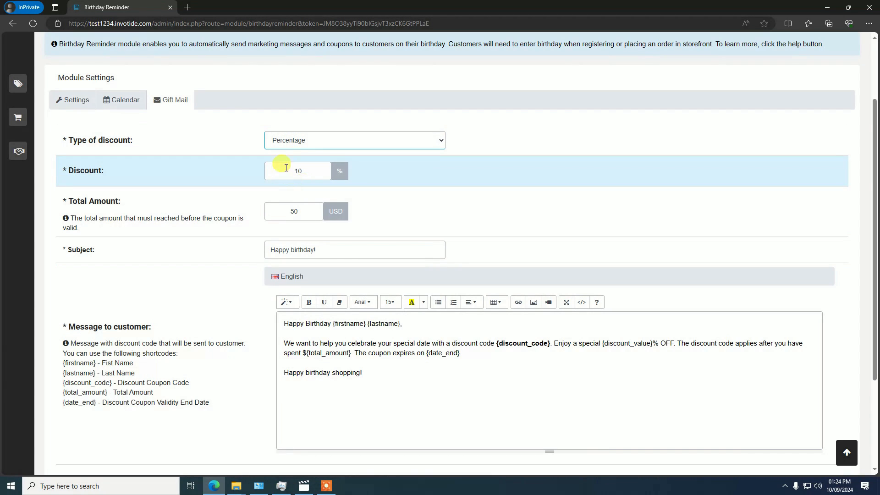
# Capitalize the second word of the gift mail subject so it reads "Happy Birthday!" and review the customer message.
pyautogui.scroll(-3, 275, 211)
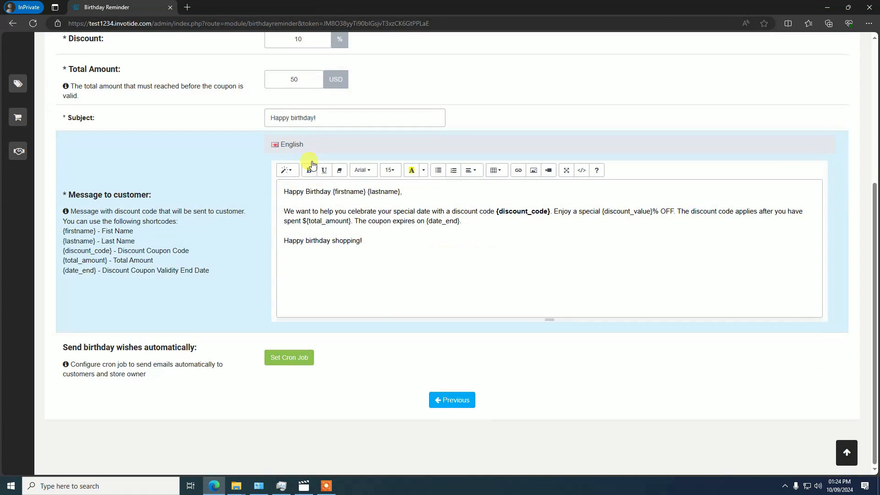
pyautogui.click(291, 117)
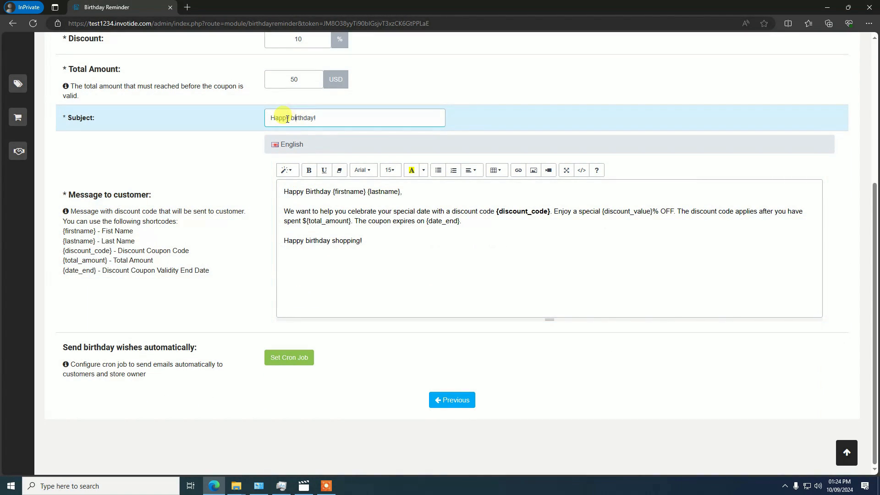
pyautogui.press('Delete')
pyautogui.write('B')
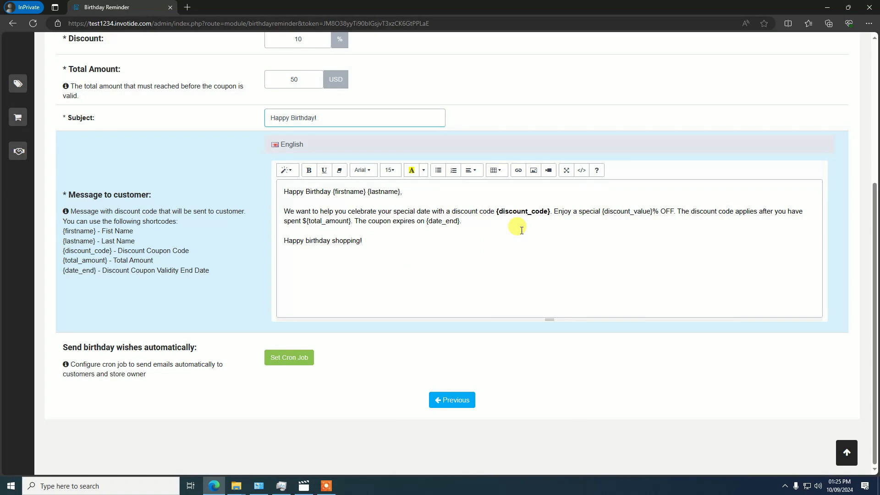
pyautogui.scroll(2, 522, 229)
pyautogui.scroll(-1, 482, 261)
pyautogui.scroll(-1, 271, 392)
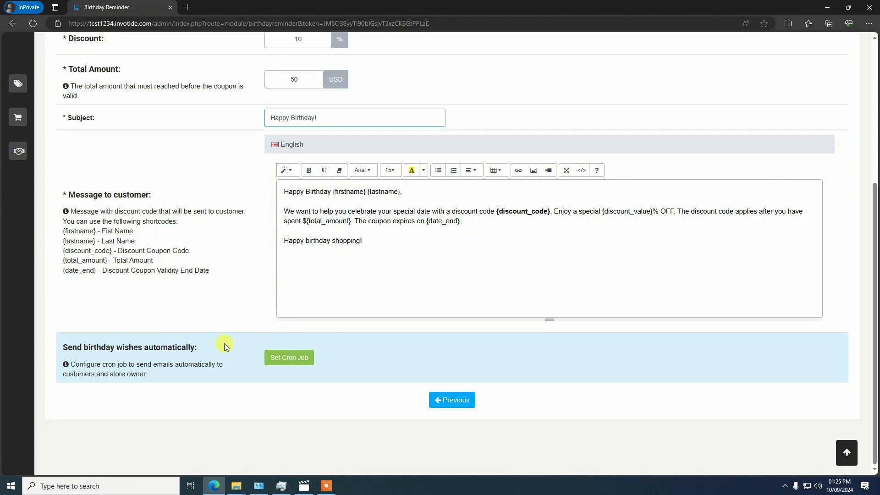
# Configure the cron job to email the store owner the list of birthdays every week on Sunday.
pyautogui.click(294, 362)
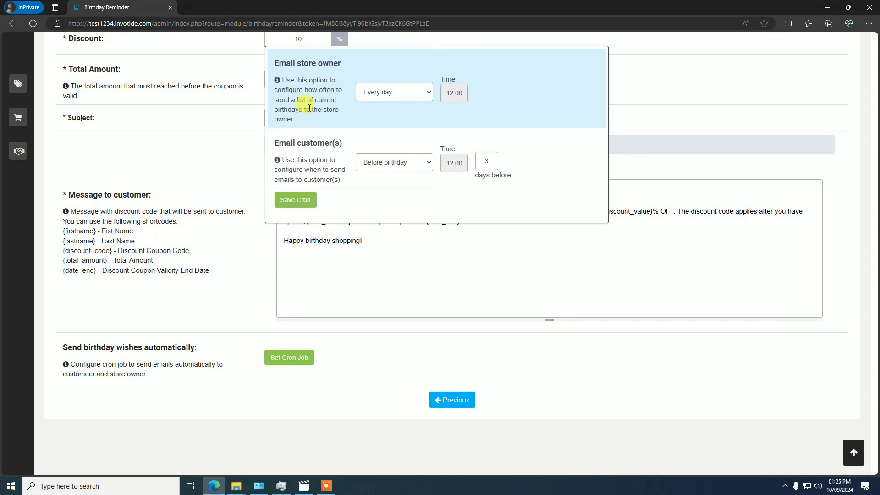
pyautogui.click(371, 92)
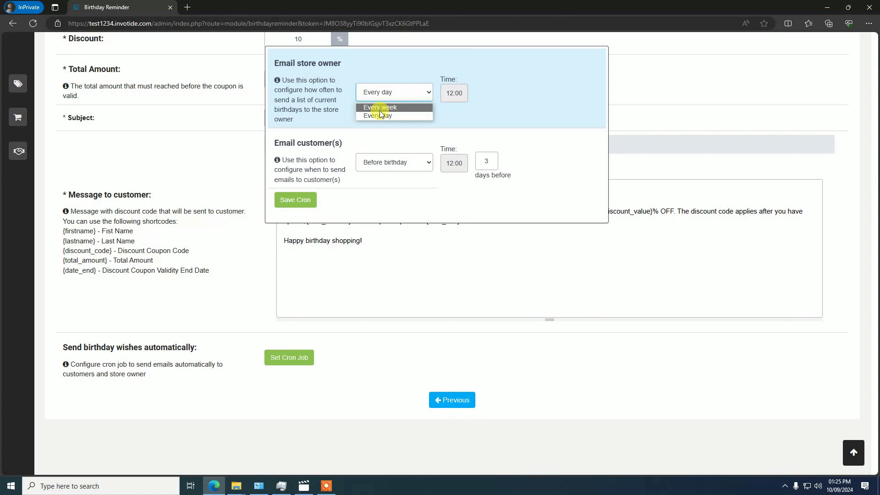
pyautogui.click(383, 113)
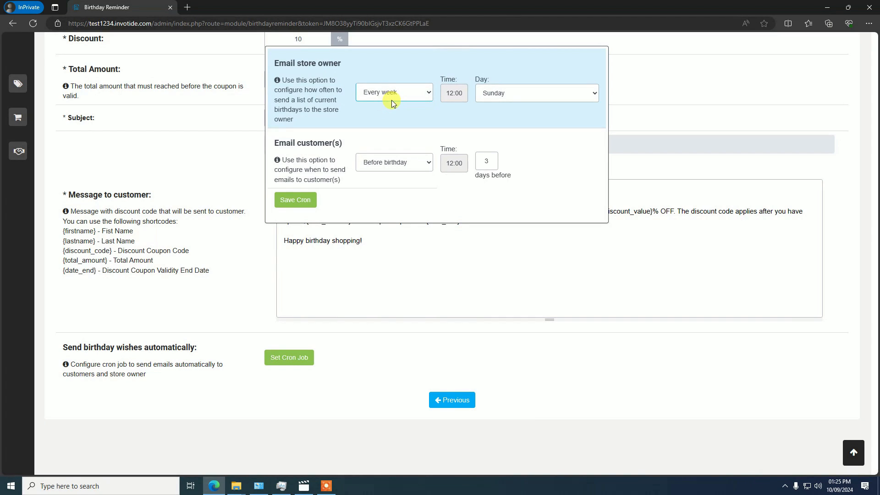
pyautogui.click(391, 100)
pyautogui.click(494, 103)
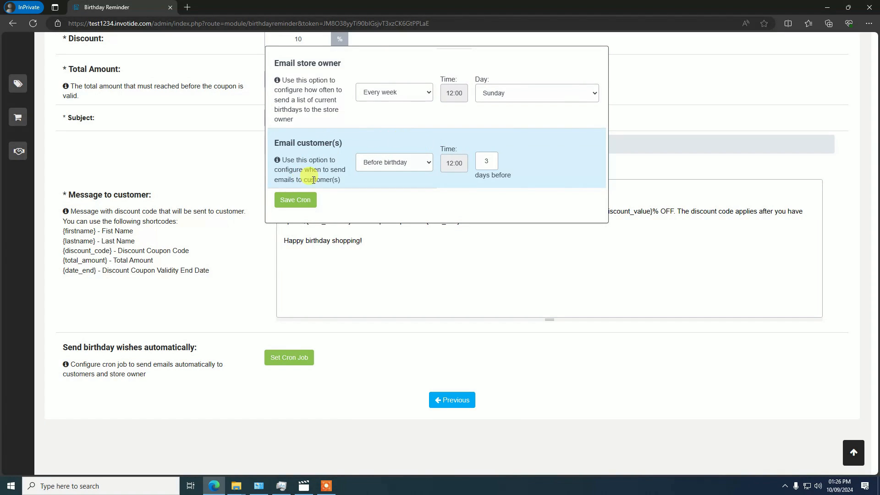
# Set the customer email to go out on the day of birthday at 12:00 and save the cron job.
pyautogui.click(392, 165)
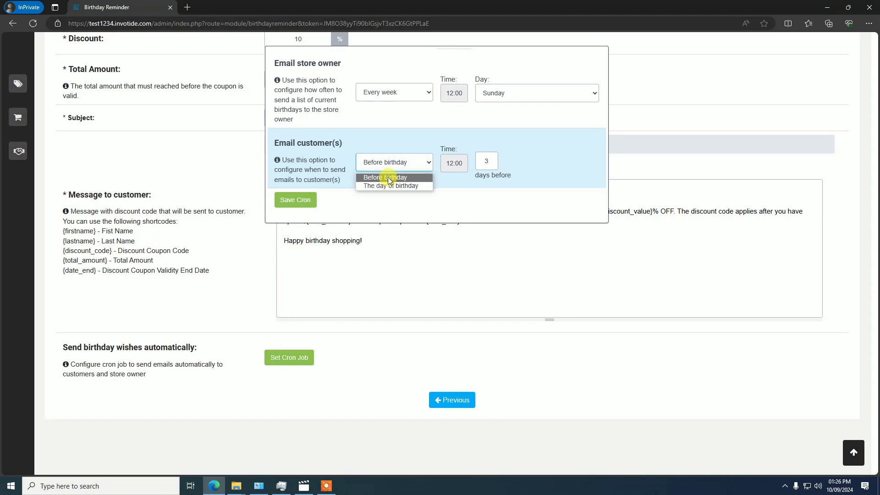
pyautogui.click(388, 180)
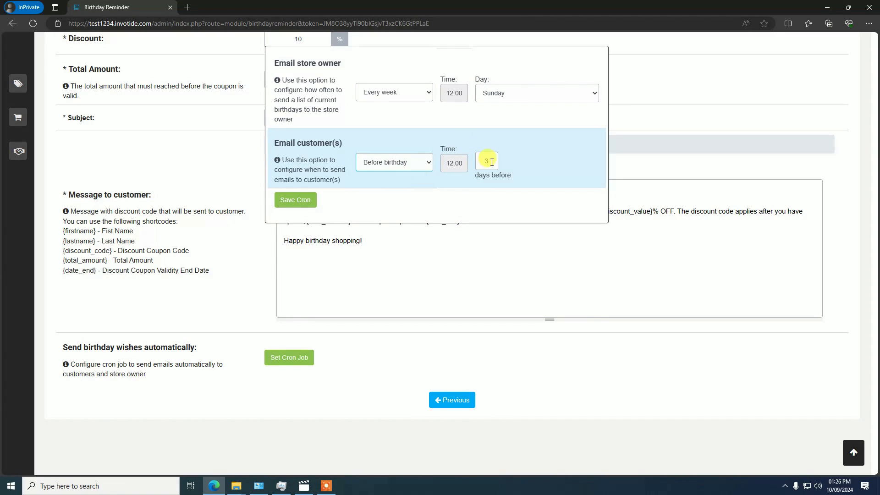
pyautogui.click(379, 161)
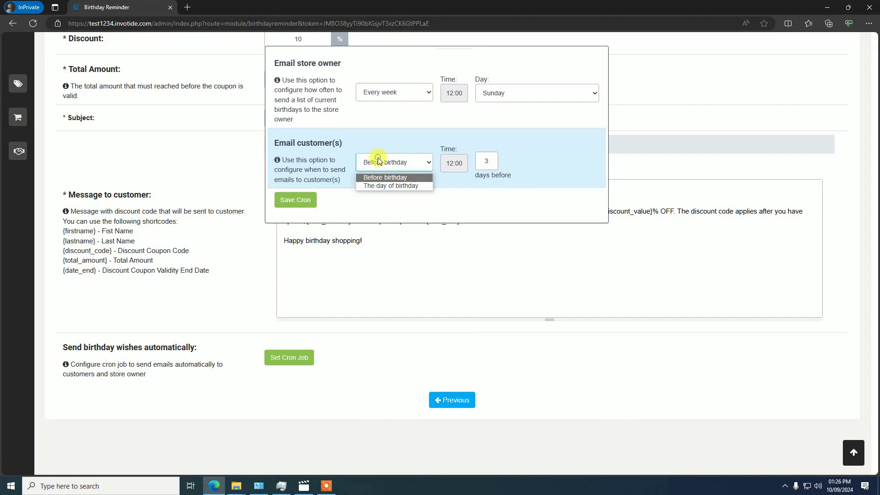
pyautogui.click(390, 186)
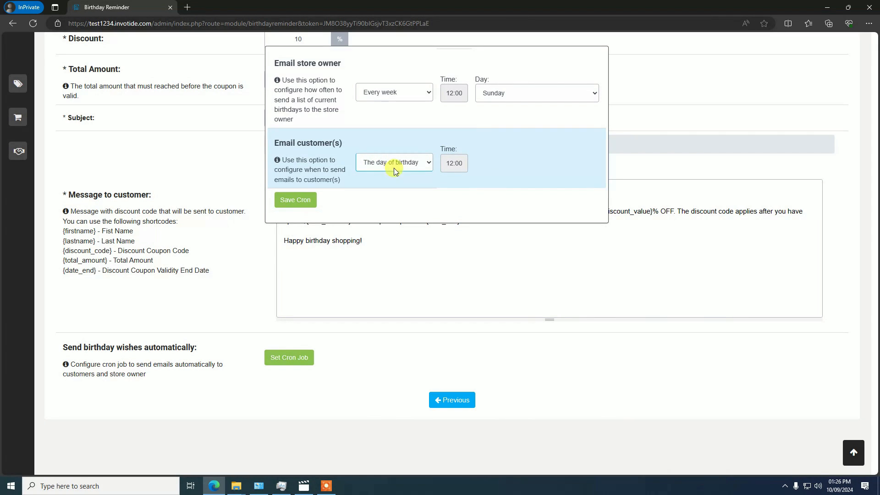
pyautogui.click(451, 163)
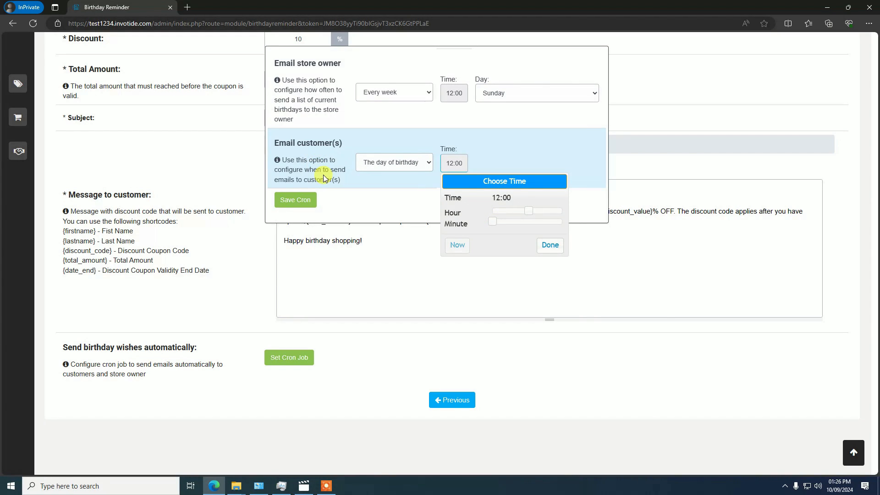
pyautogui.click(550, 245)
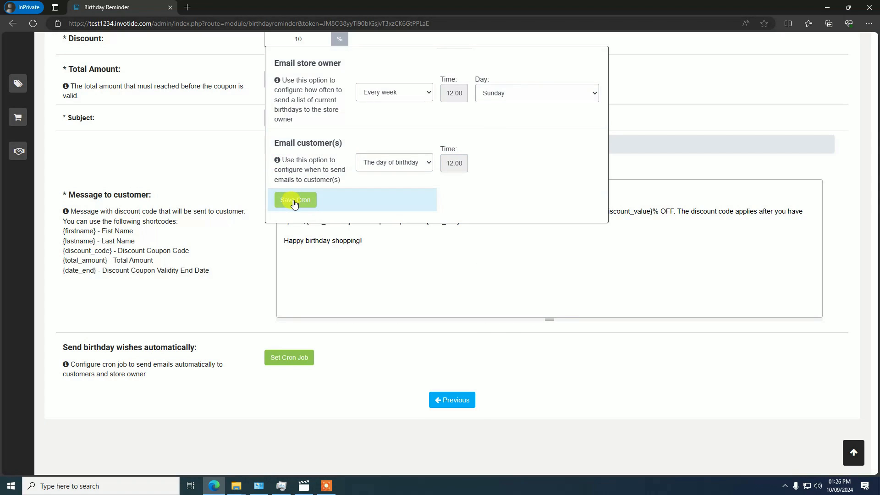
pyautogui.click(294, 202)
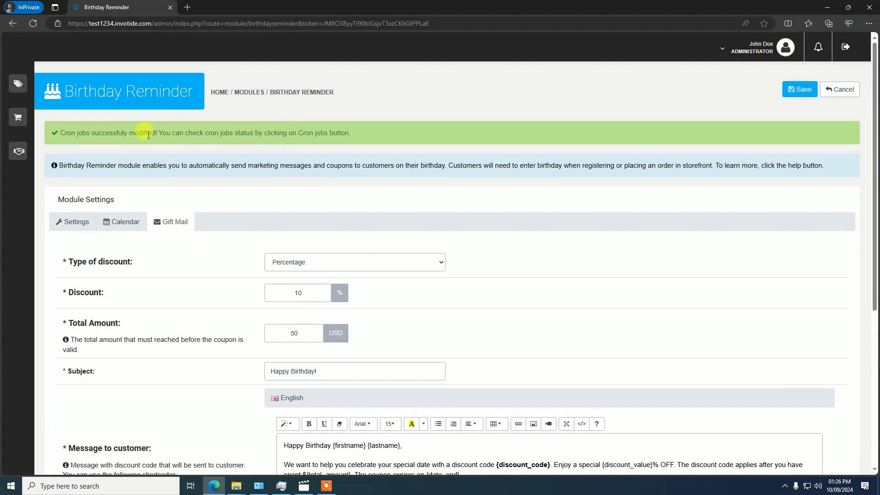
# Leave the Birthday Reminder settings and return to the store dashboard.
pyautogui.scroll(-1, 394, 280)
pyautogui.scroll(1, 392, 271)
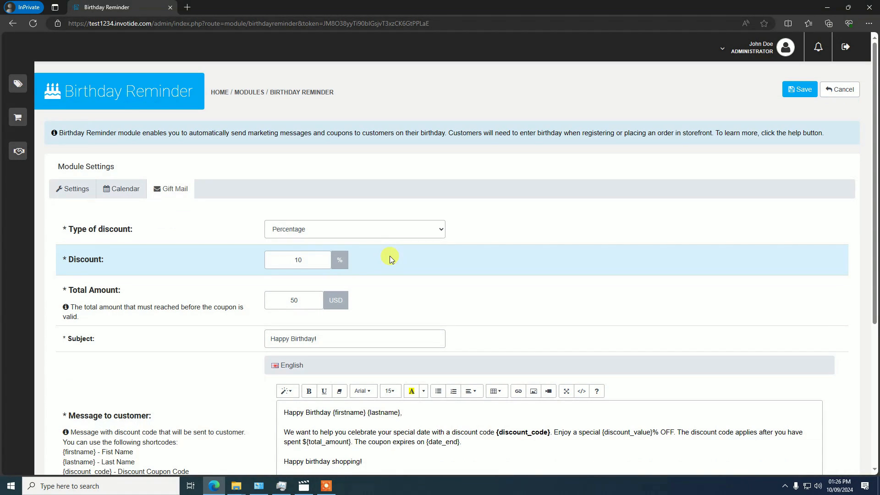
pyautogui.click(849, 91)
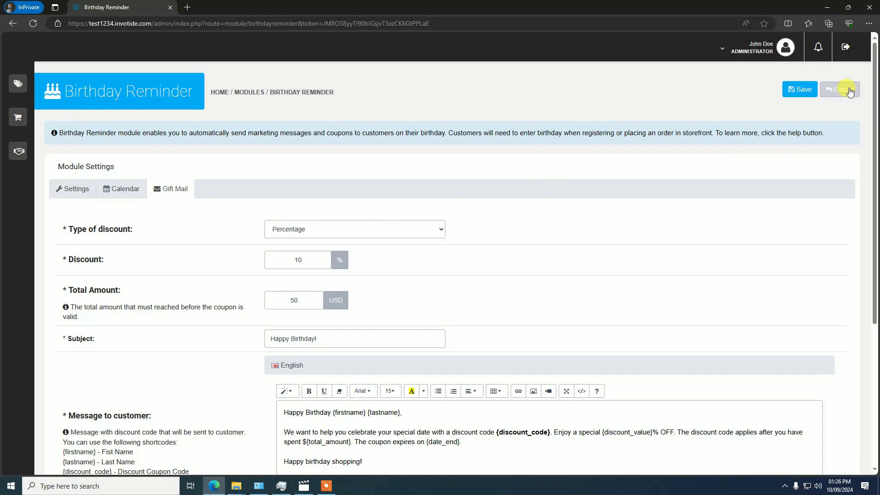
pyautogui.click(10, 83)
pyautogui.click(21, 109)
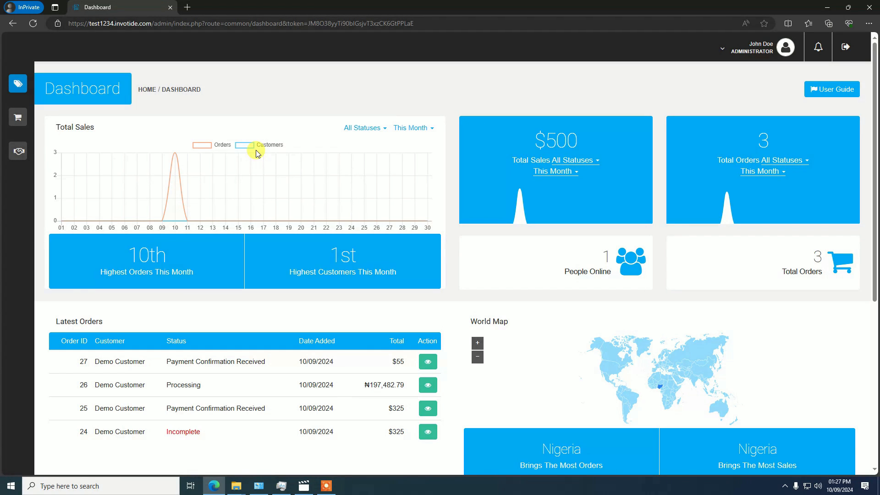
pyautogui.click(326, 486)
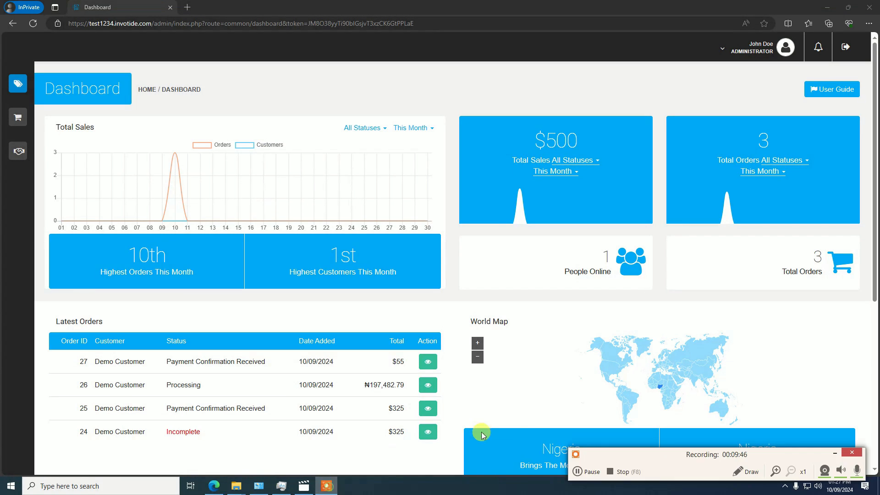